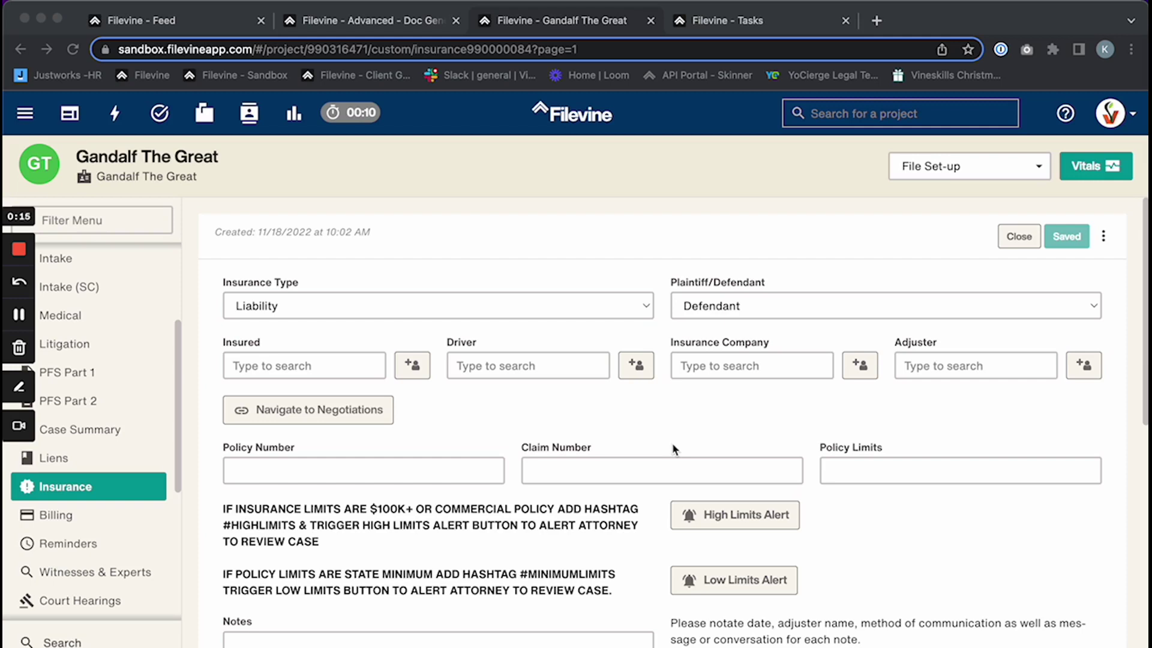
Check the client case's Insurance Templates list and find that no templates are set up yet.
{"action": "scroll", "coordinate": [271, 414], "scroll_direction": "down", "scroll_amount": 6}
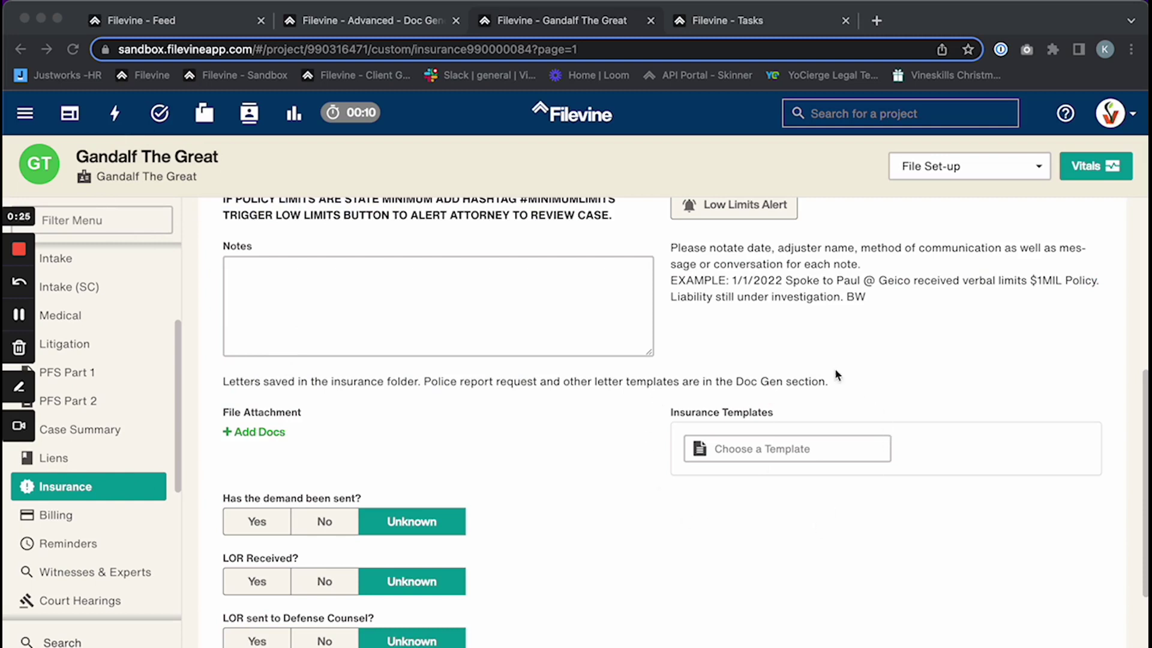
{"action": "left_click", "coordinate": [780, 457]}
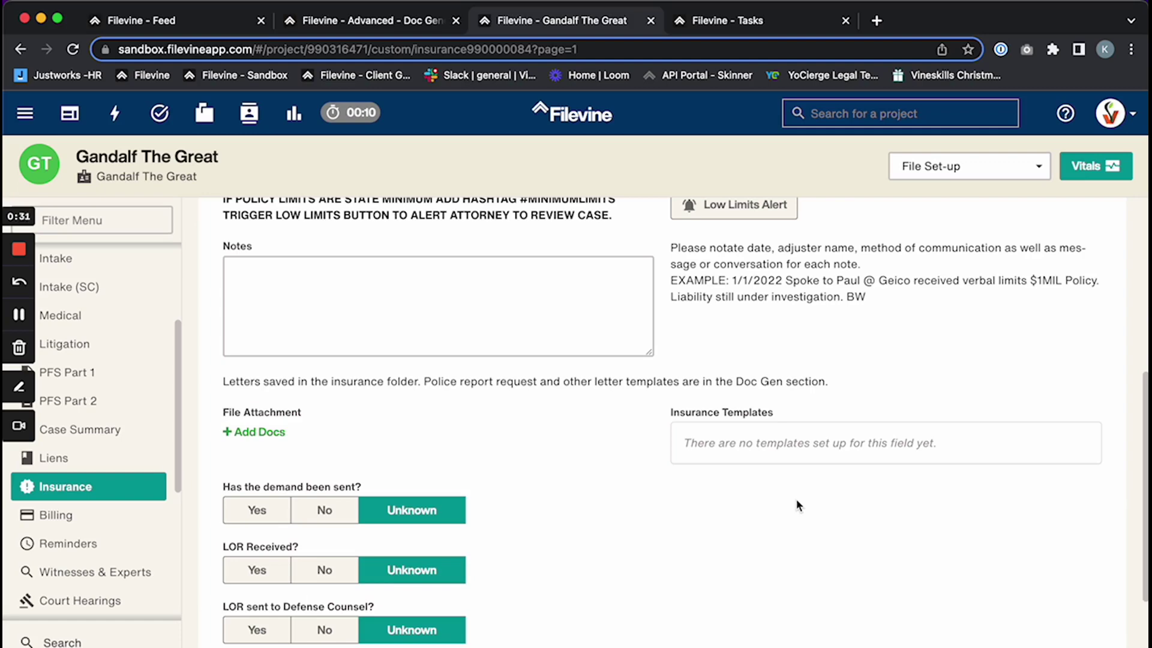
{"action": "left_click", "coordinate": [20, 317]}
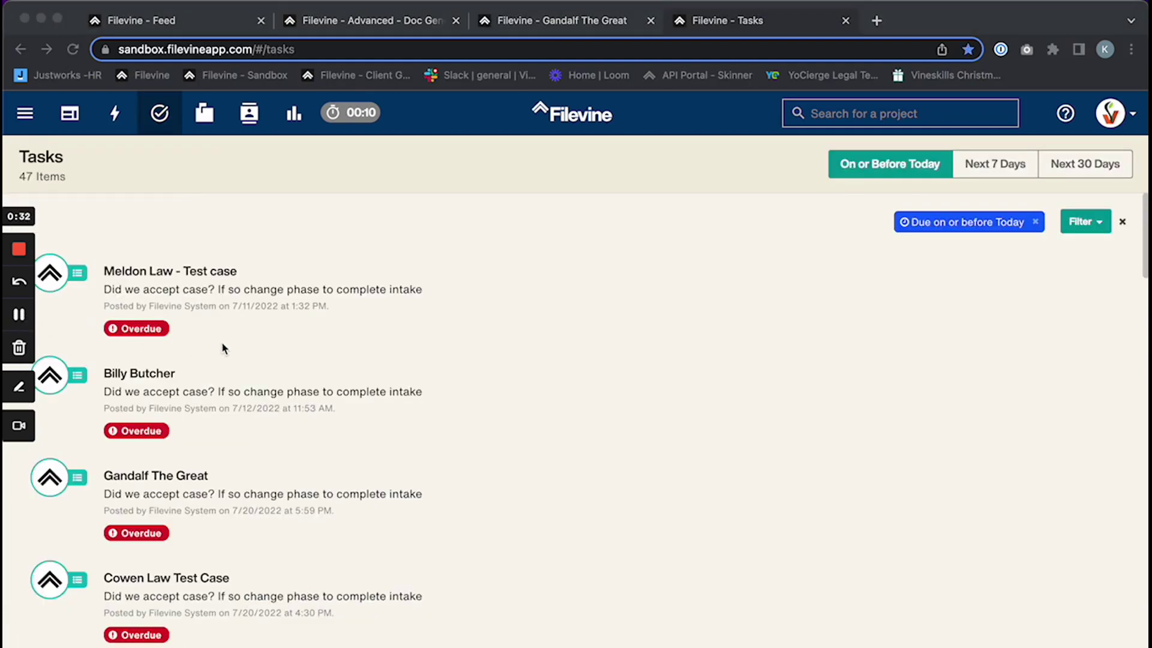
In DocGen Setup, choose VS: Personal Injury - Sandbox of ideas, Insurance section, Insurance Templates, and open its field list.
{"action": "left_click", "coordinate": [33, 126]}
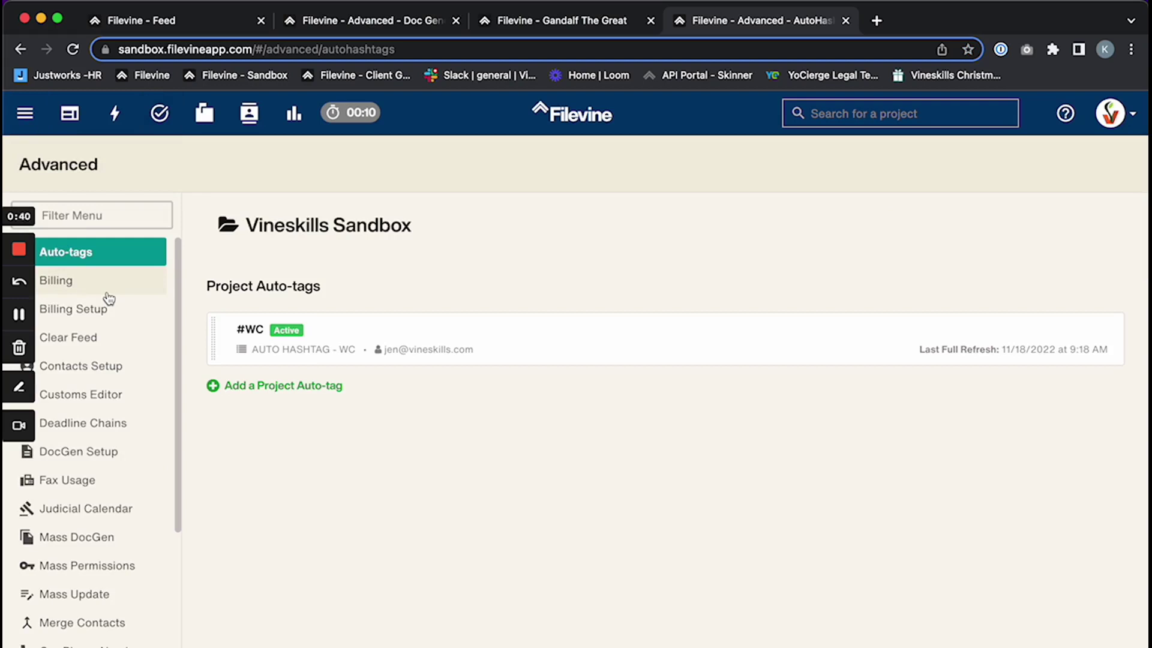
{"action": "left_click", "coordinate": [118, 454]}
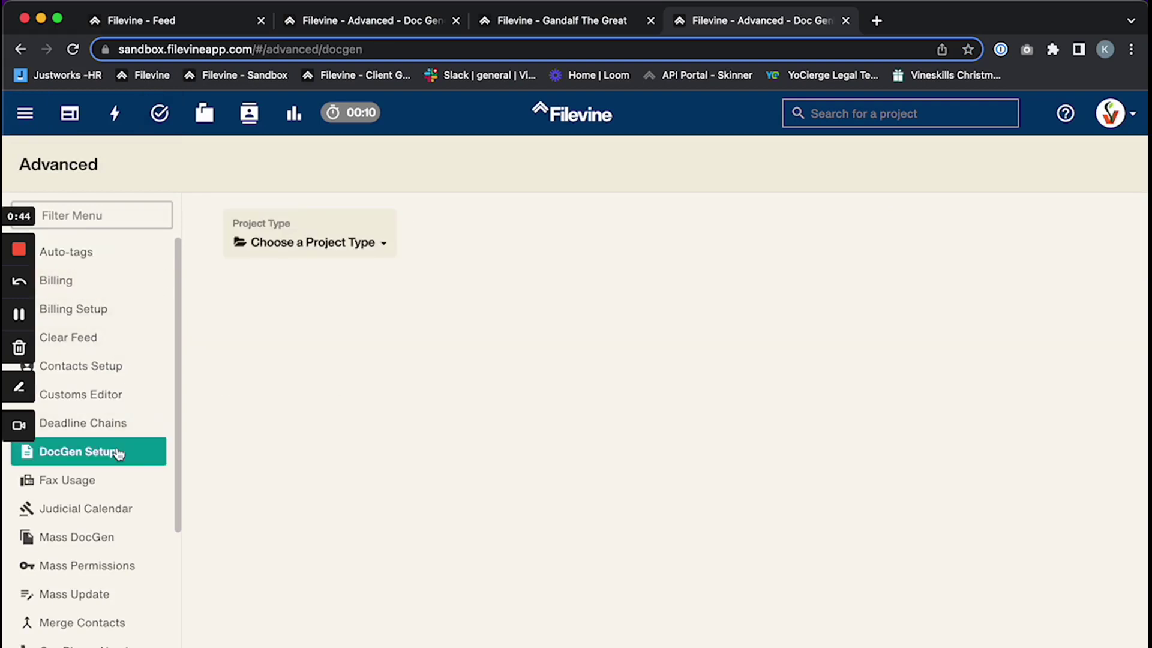
{"action": "left_click", "coordinate": [319, 243]}
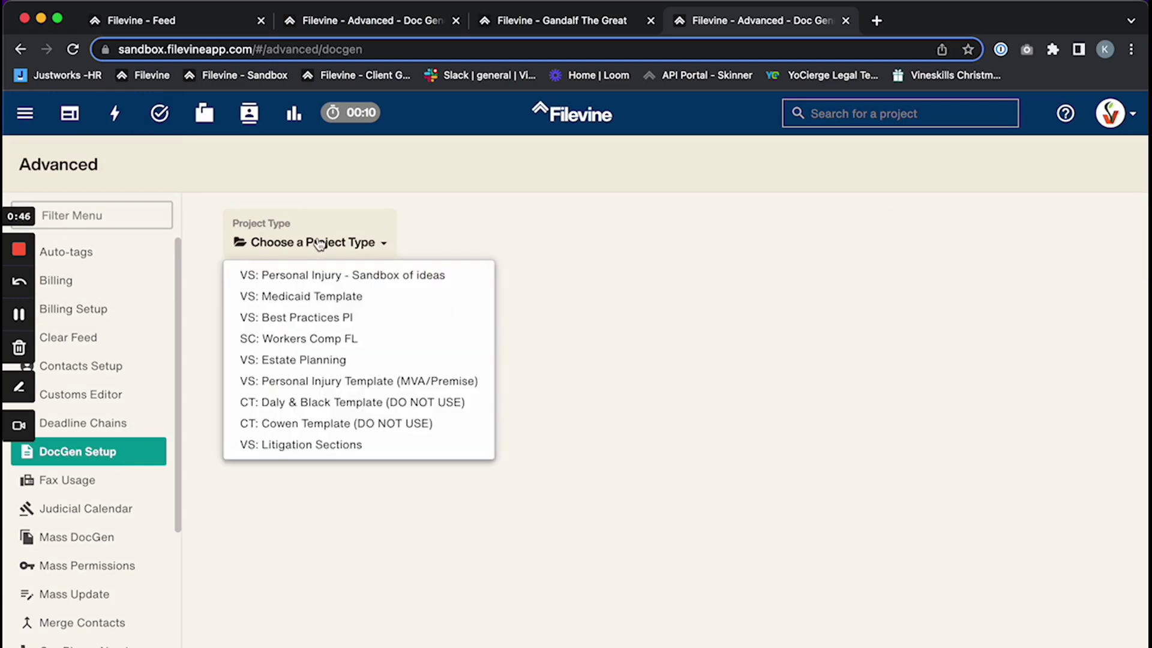
{"action": "left_click", "coordinate": [333, 274]}
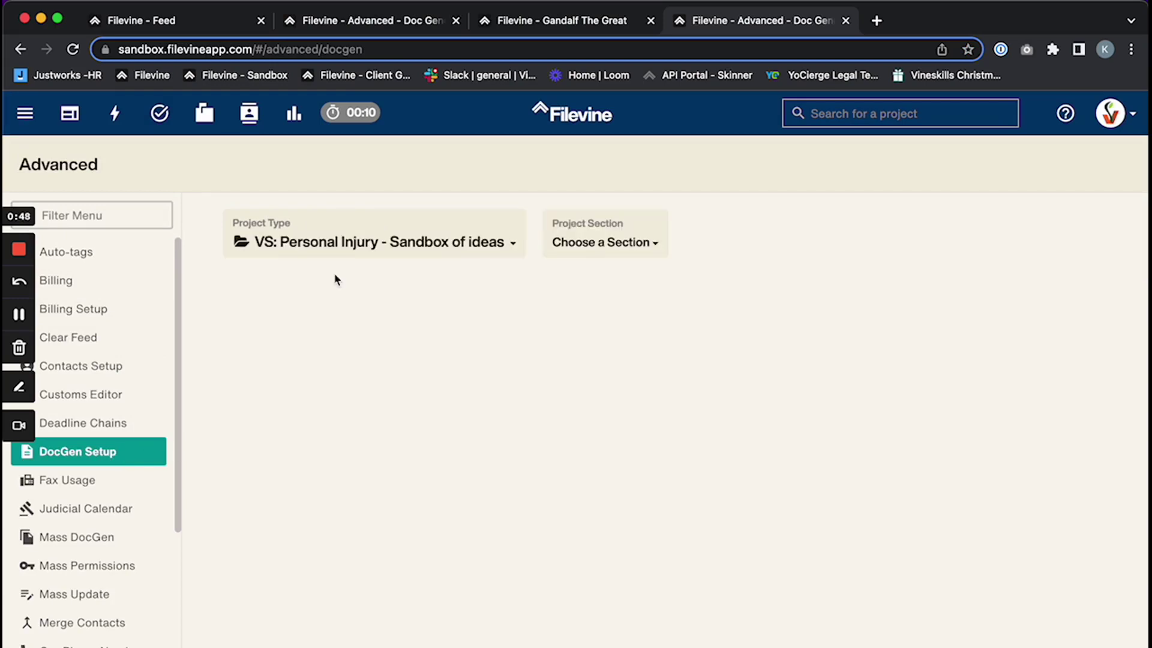
{"action": "left_click", "coordinate": [571, 243]}
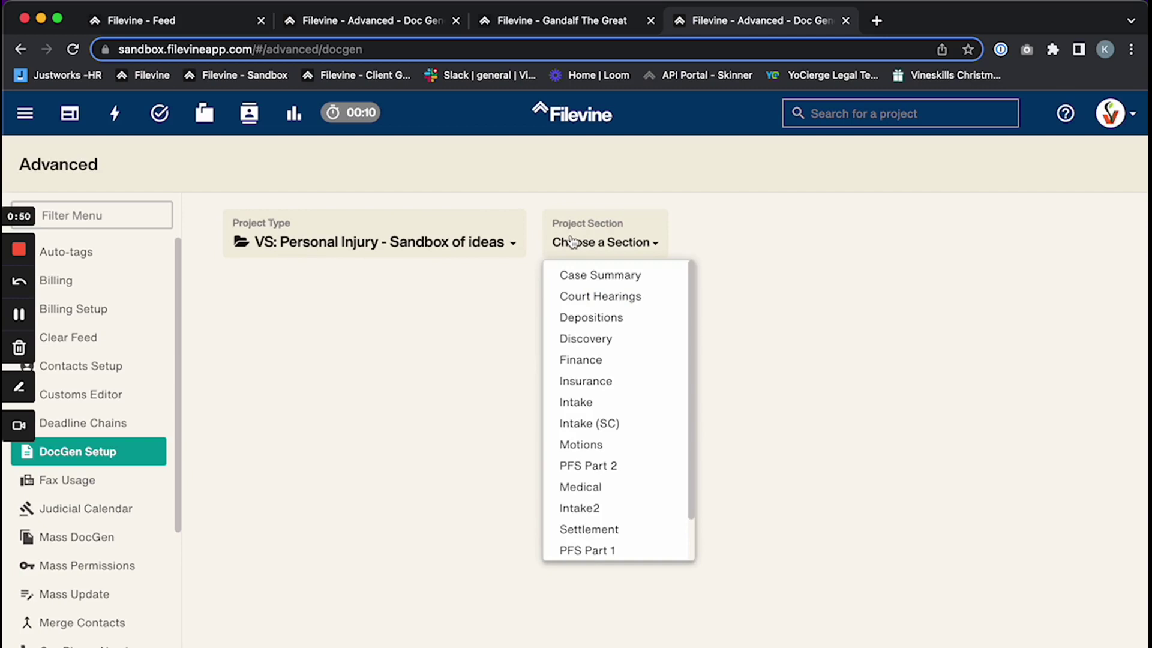
{"action": "left_click", "coordinate": [615, 389]}
{"action": "left_click", "coordinate": [740, 251]}
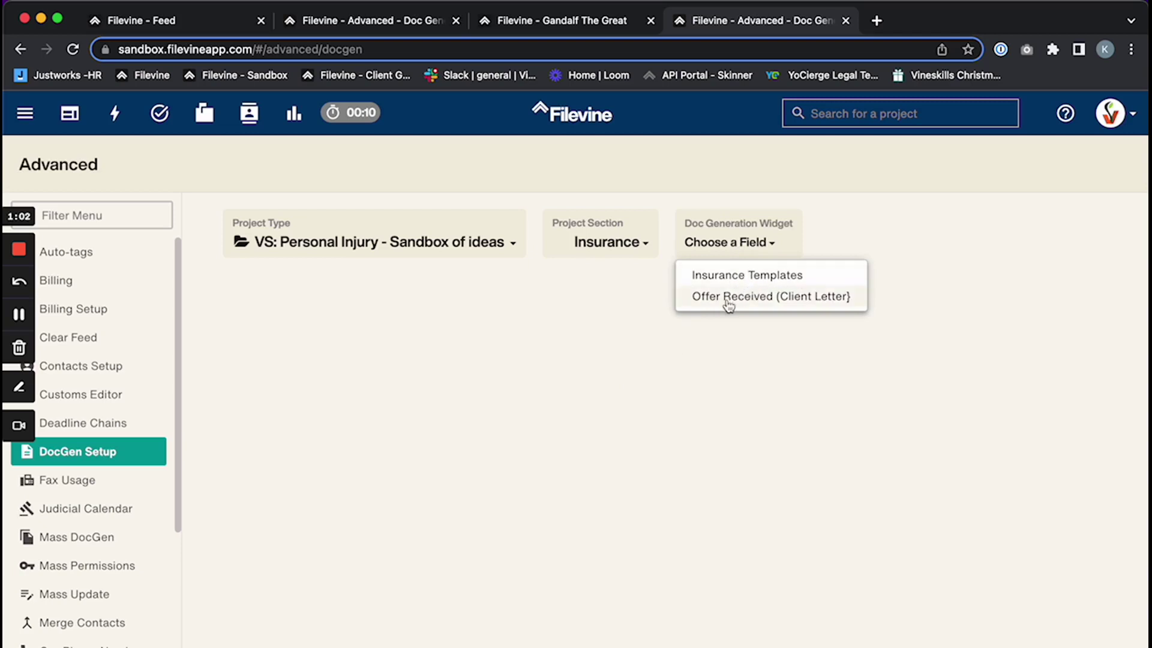
{"action": "left_click", "coordinate": [787, 280]}
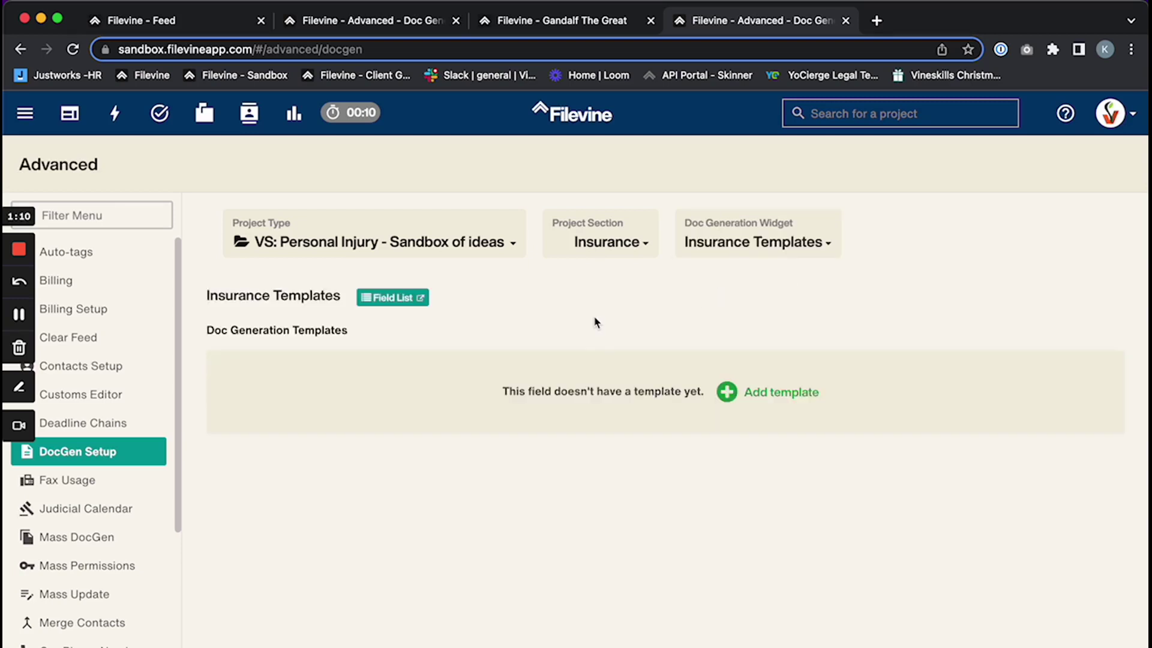
{"action": "left_click", "coordinate": [416, 305]}
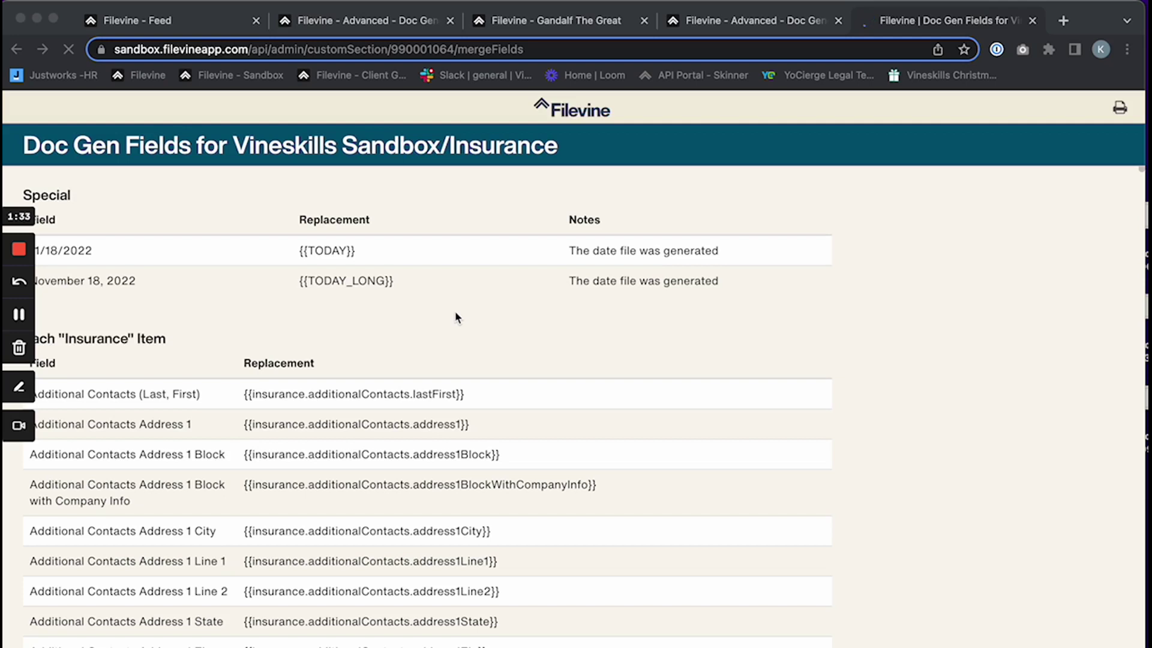
Switch to the SAMPLE LETTER document in Word.
{"action": "key", "text": "super+Tab"}
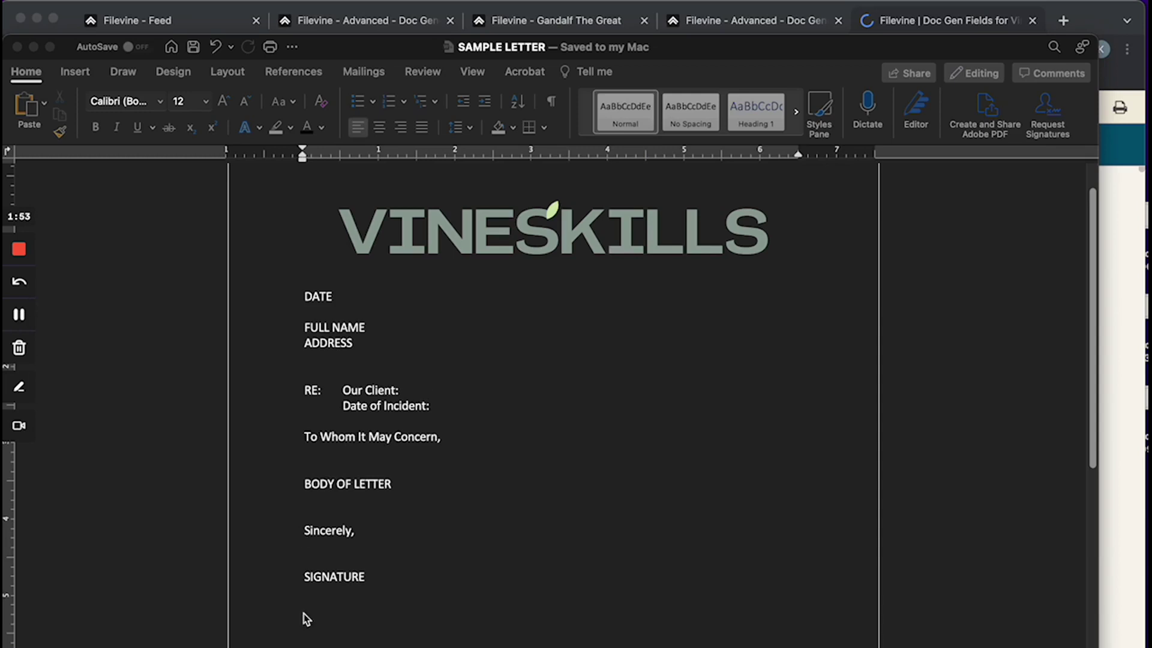
Select and copy the {{TODAY_LONG}} merge code from Filevine's Doc Gen field list.
{"action": "left_click", "coordinate": [20, 315]}
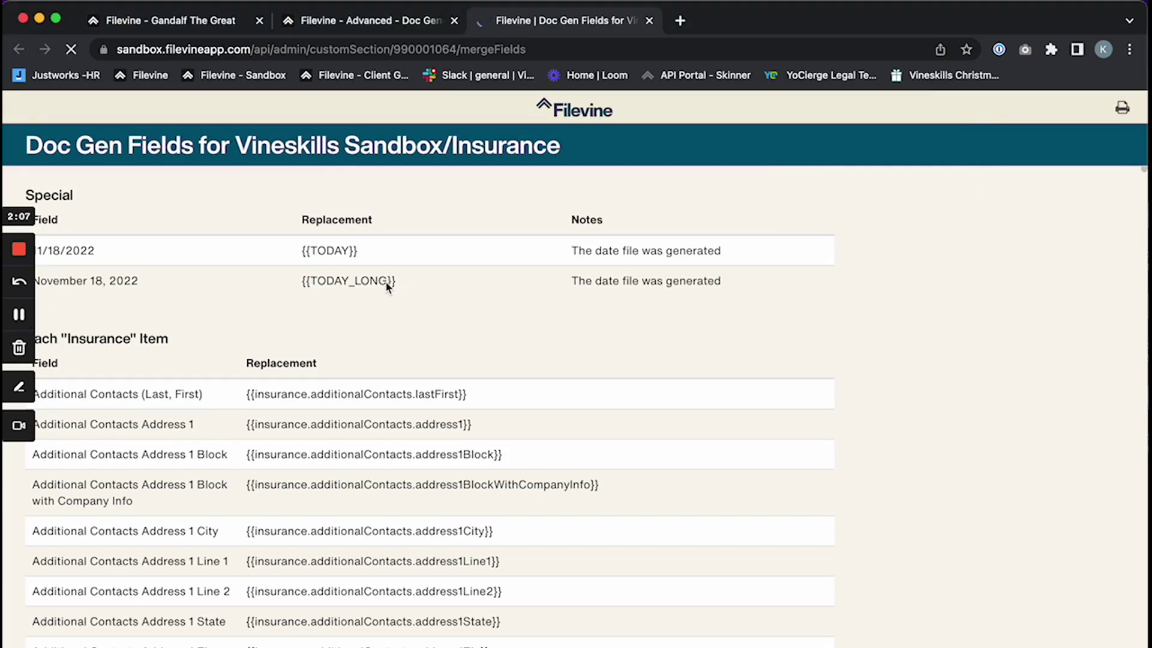
{"action": "left_click_drag", "start_coordinate": [396, 282], "coordinate": [369, 282]}
{"action": "left_click_drag", "start_coordinate": [302, 281], "coordinate": [302, 284]}
{"action": "key", "text": "super+c"}
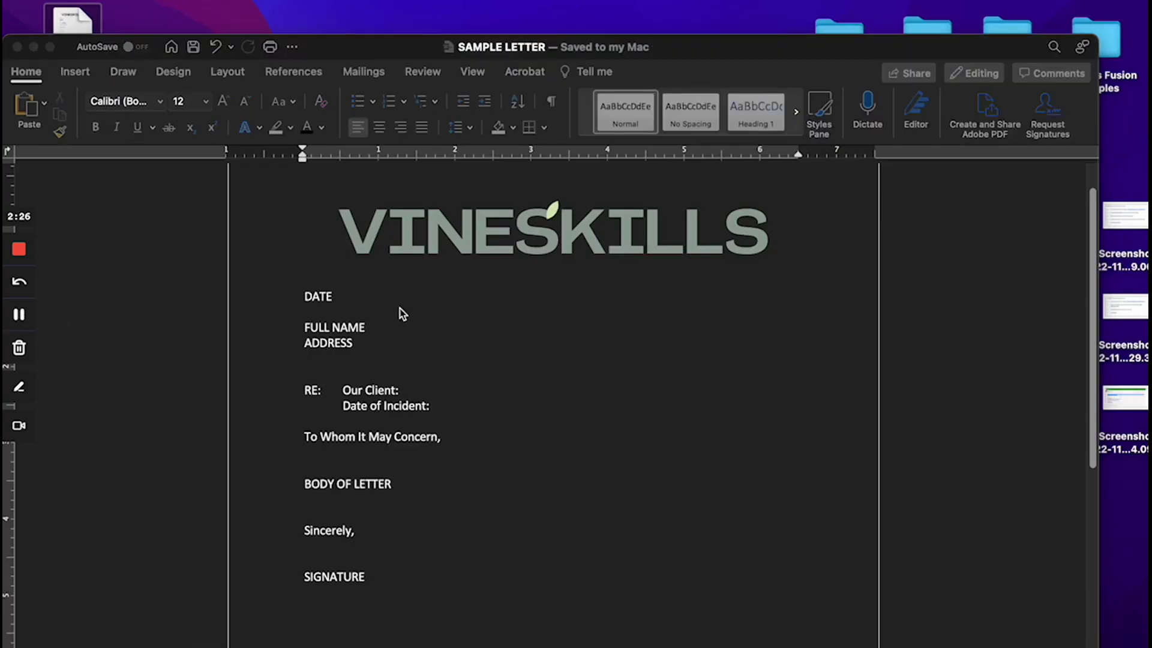
Replace the letter's DATE placeholder with {{TODAY_LONG}}, keeping the blank line and Calibri 12 font.
{"action": "left_click_drag", "start_coordinate": [344, 293], "coordinate": [295, 291]}
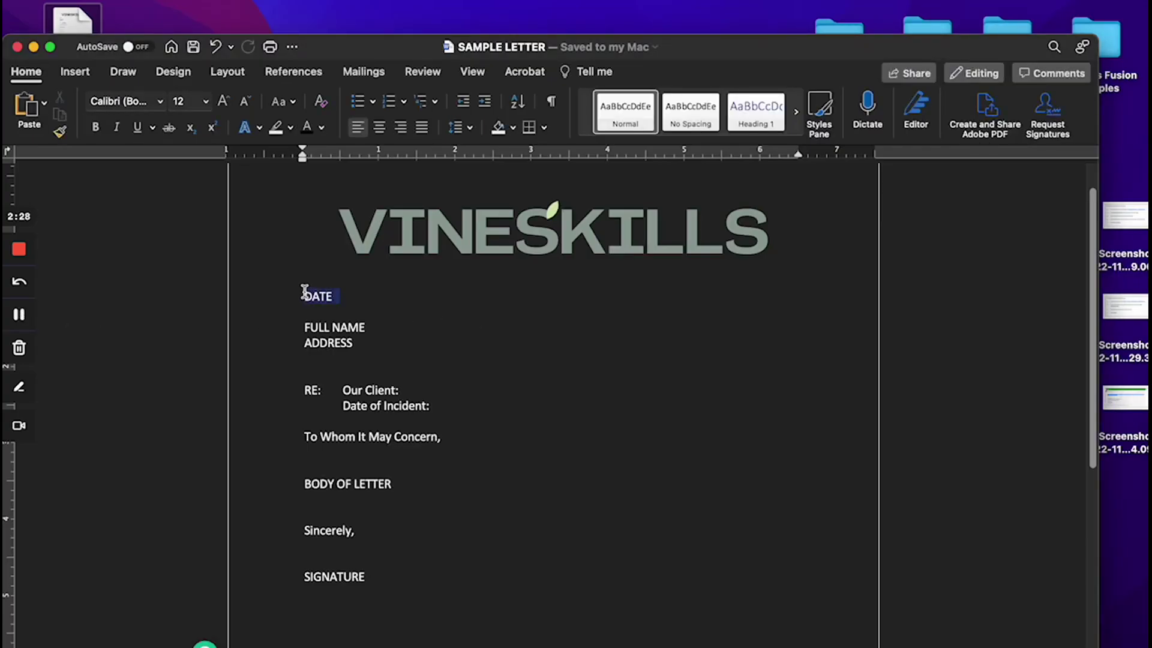
{"action": "key", "text": "super+v"}
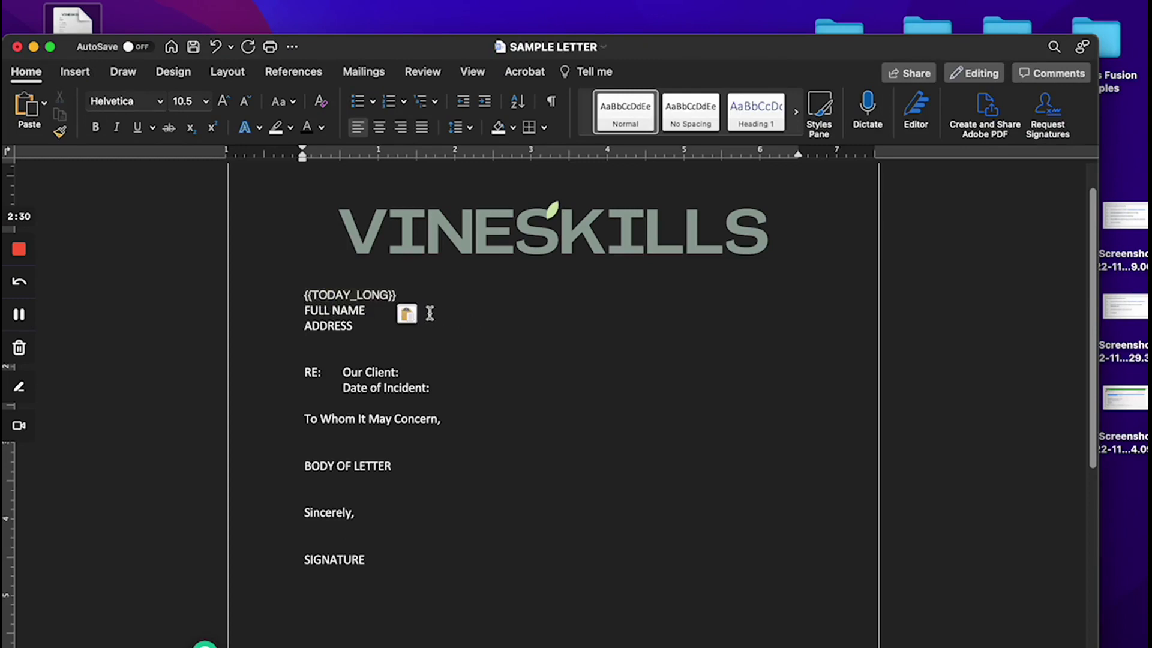
{"action": "key", "text": "Return"}
{"action": "left_click_drag", "start_coordinate": [408, 295], "coordinate": [306, 295]}
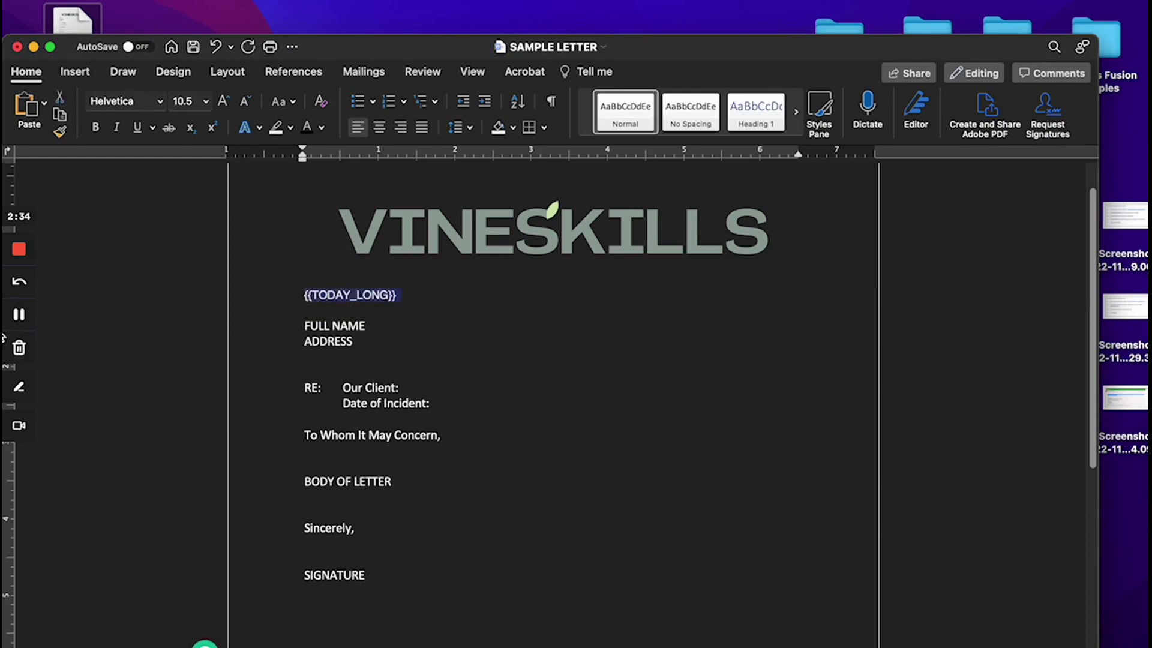
{"action": "left_click", "coordinate": [20, 316]}
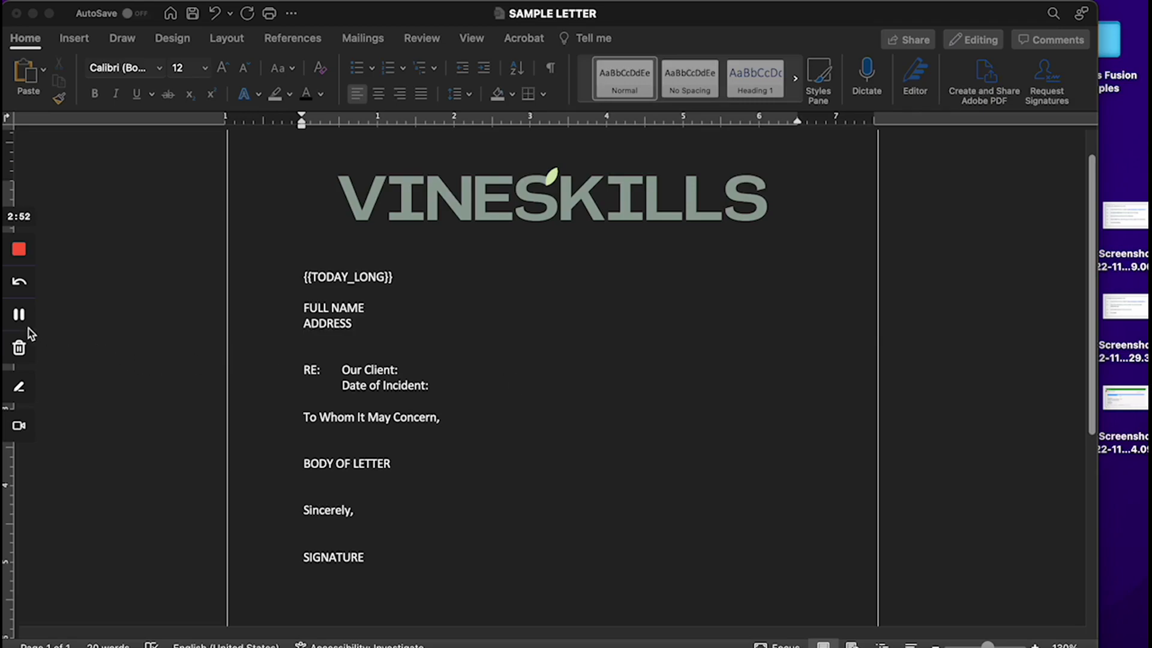
{"action": "left_click", "coordinate": [20, 314]}
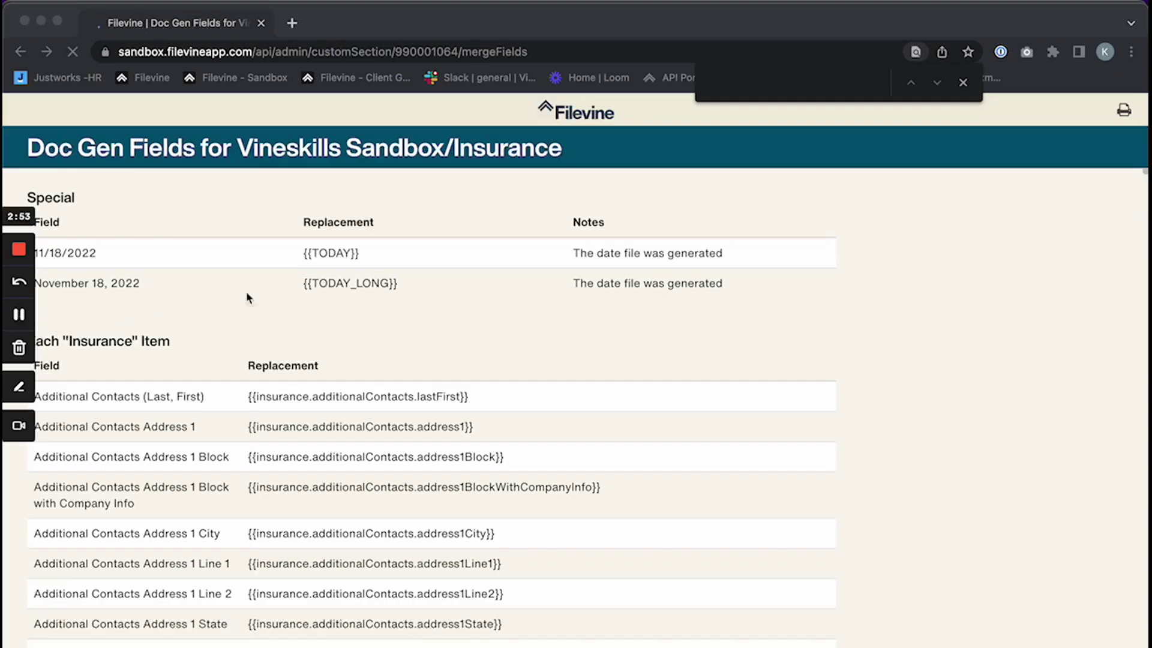
Search the Doc Gen field list for 'Adjuster' to find the adjuster address1Block merge field.
{"action": "left_click", "coordinate": [780, 84]}
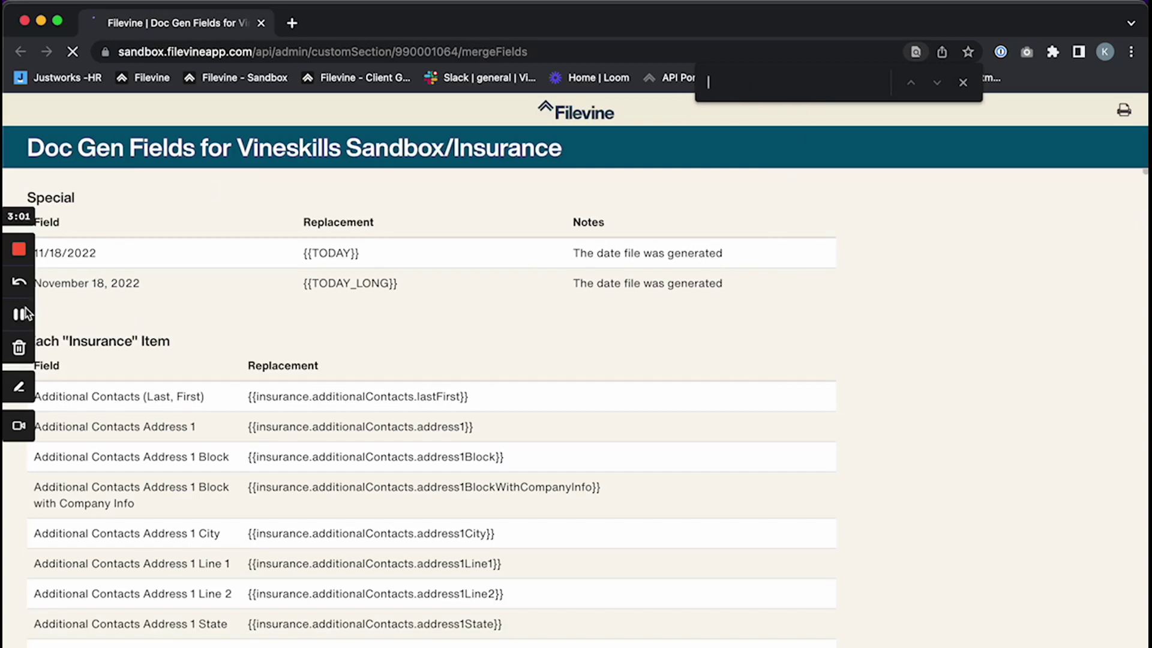
{"action": "type", "text": "Adjuster"}
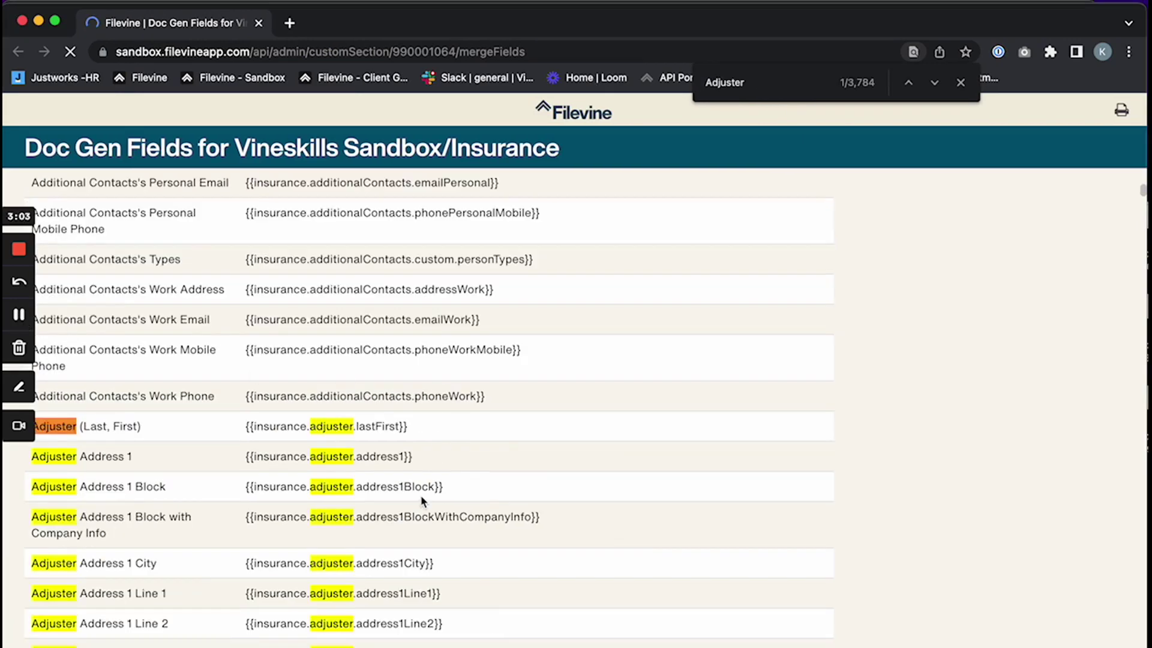
{"action": "scroll", "coordinate": [437, 492], "scroll_direction": "down", "scroll_amount": 1}
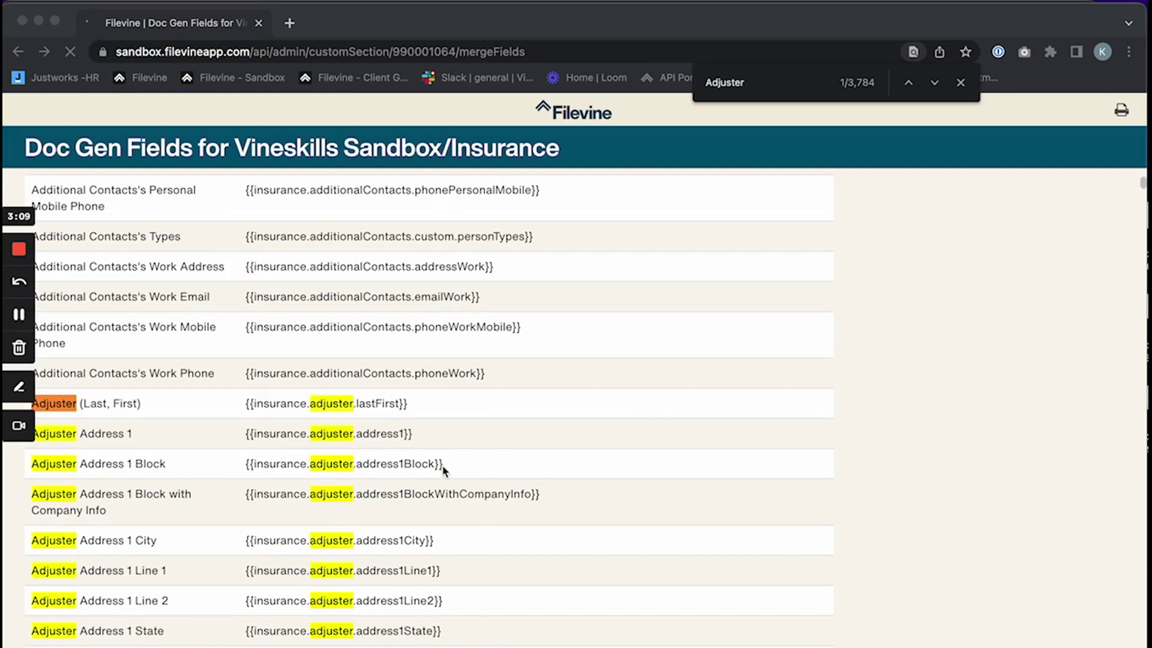
{"action": "scroll", "coordinate": [485, 463], "scroll_direction": "down", "scroll_amount": 1}
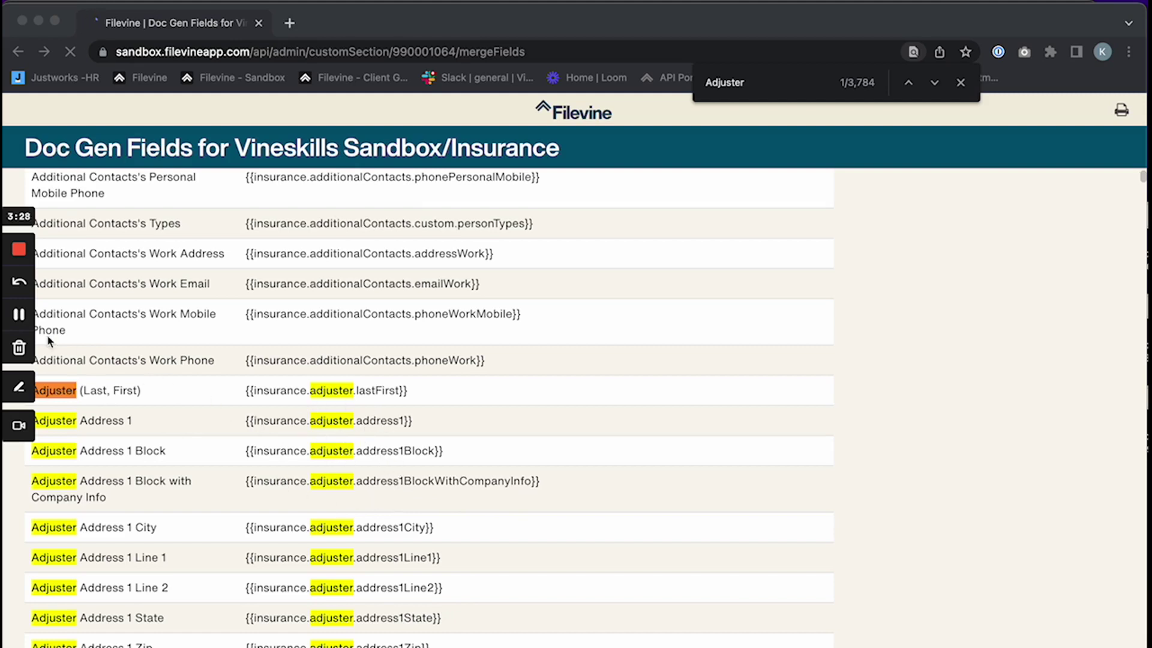
{"action": "left_click", "coordinate": [20, 317]}
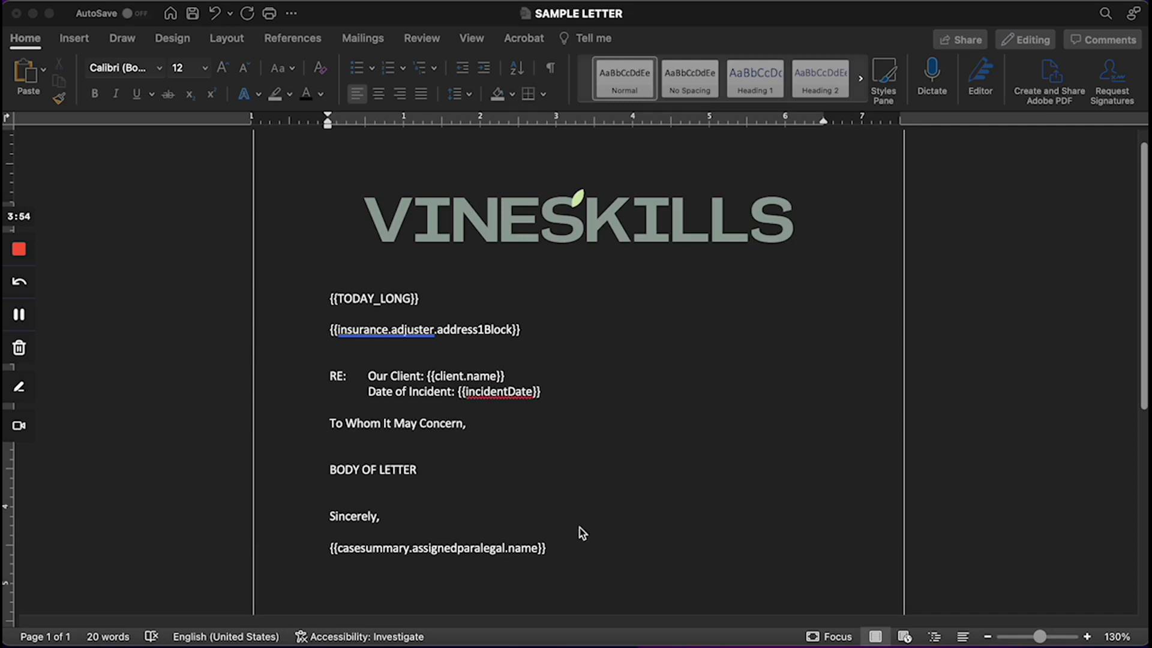
Review the finished merge-field template, then view the client's Case Summary staff assignments.
{"action": "scroll", "coordinate": [580, 528], "scroll_direction": "down", "scroll_amount": 1}
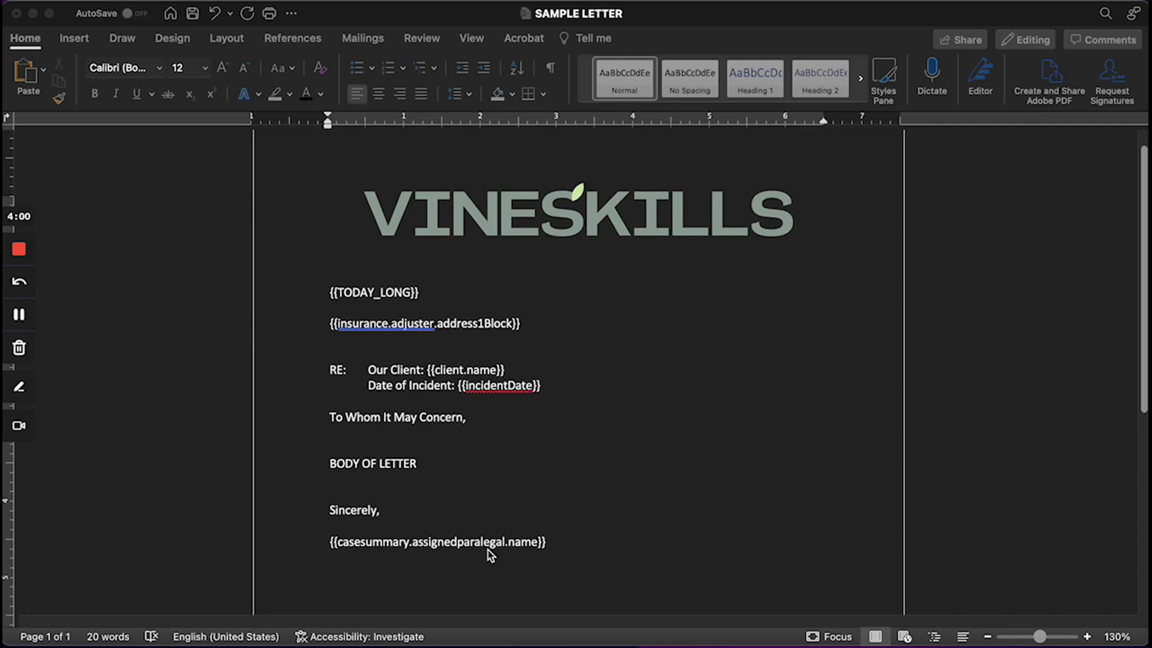
{"action": "scroll", "coordinate": [550, 555], "scroll_direction": "down", "scroll_amount": 1}
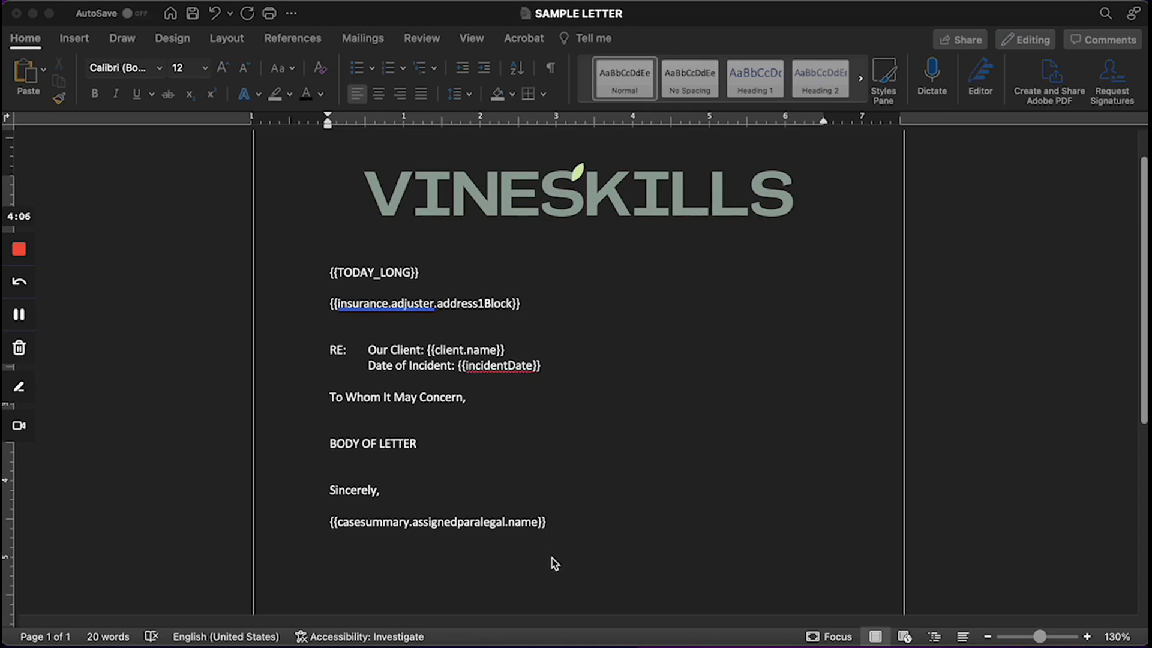
{"action": "left_click", "coordinate": [19, 314]}
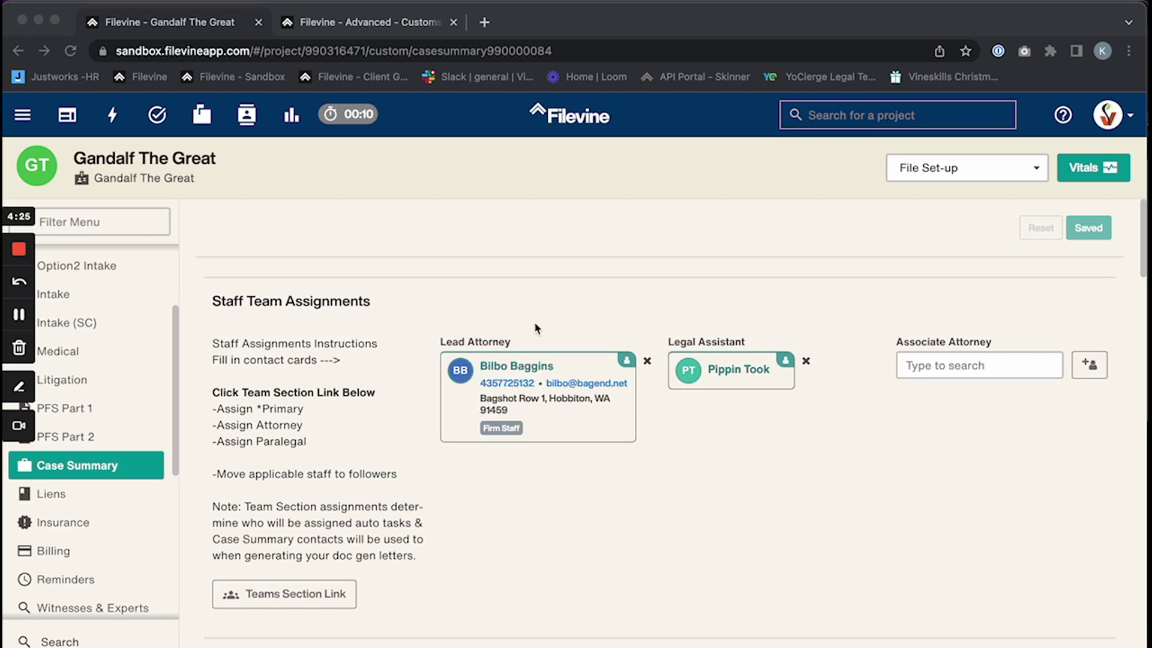
Upload SAMPLE LETTER.docx as an Insurance Templates document in DocGen Setup.
{"action": "key", "text": "ctrl+Tab"}
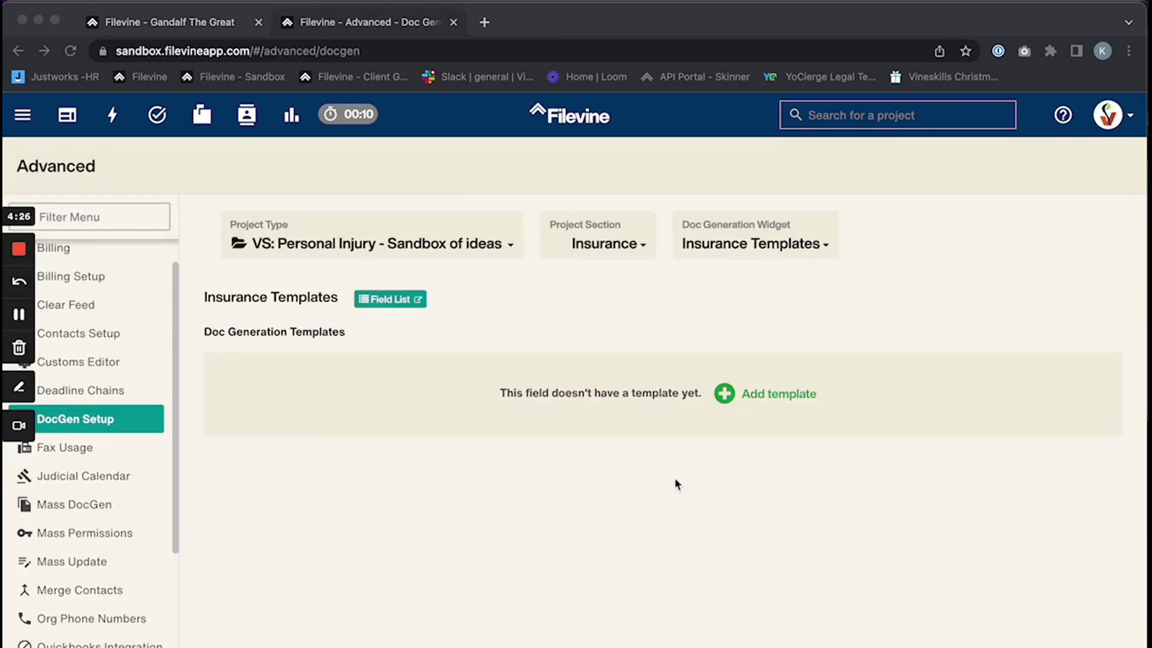
{"action": "left_click", "coordinate": [724, 394]}
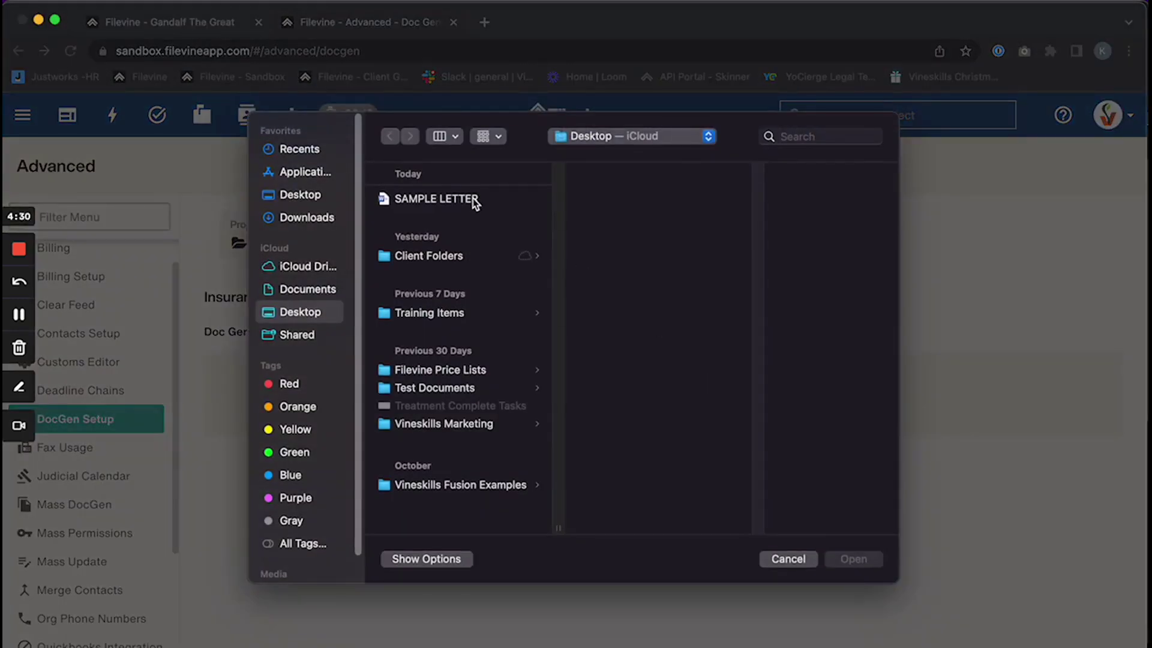
{"action": "left_click", "coordinate": [474, 201]}
{"action": "left_click", "coordinate": [854, 560]}
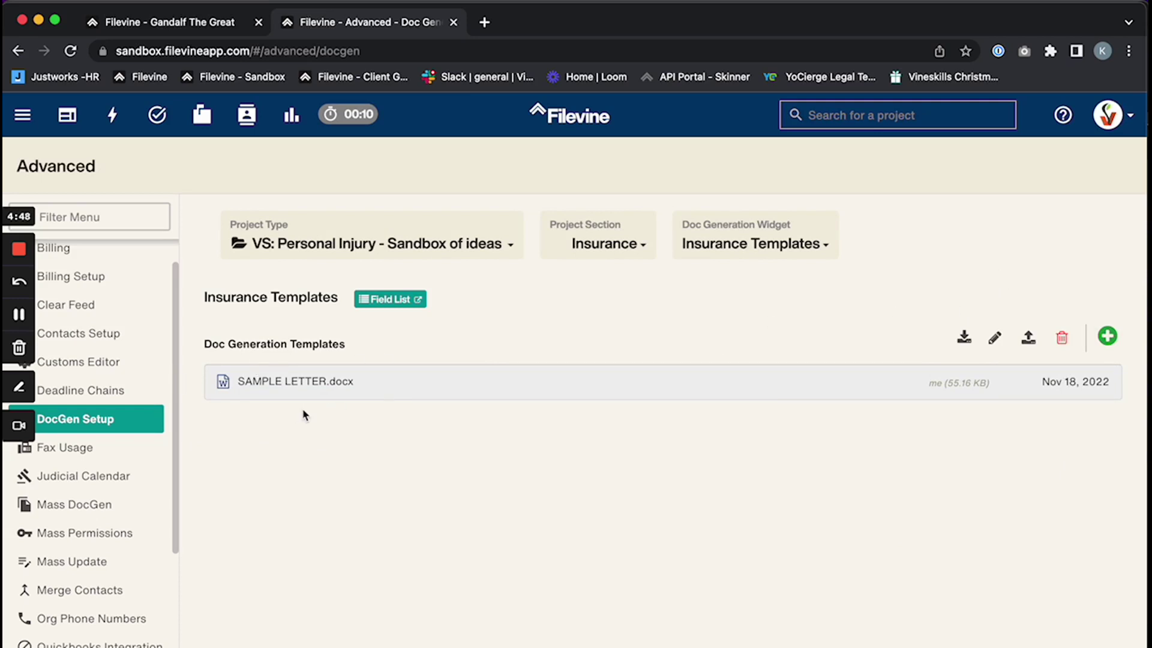
{"action": "left_click", "coordinate": [18, 315]}
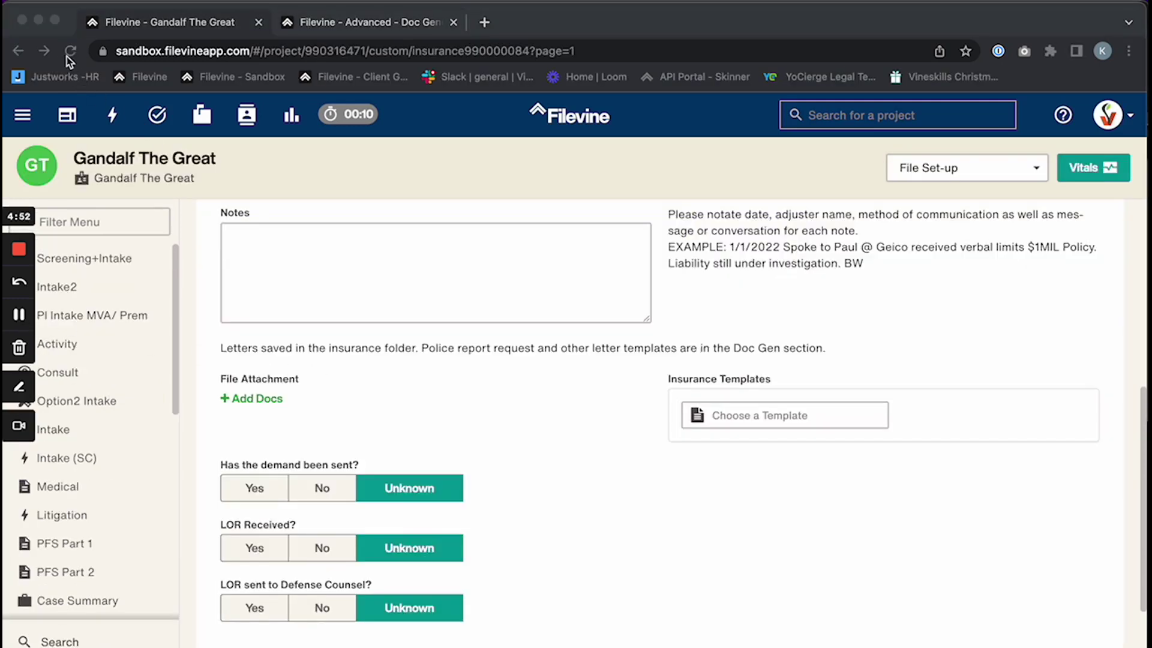
Generate a letter from SAMPLE LETTER.docx and open SAMPLE LETTER 2022-11-18 1035.docx in the viewer.
{"action": "left_click", "coordinate": [765, 414]}
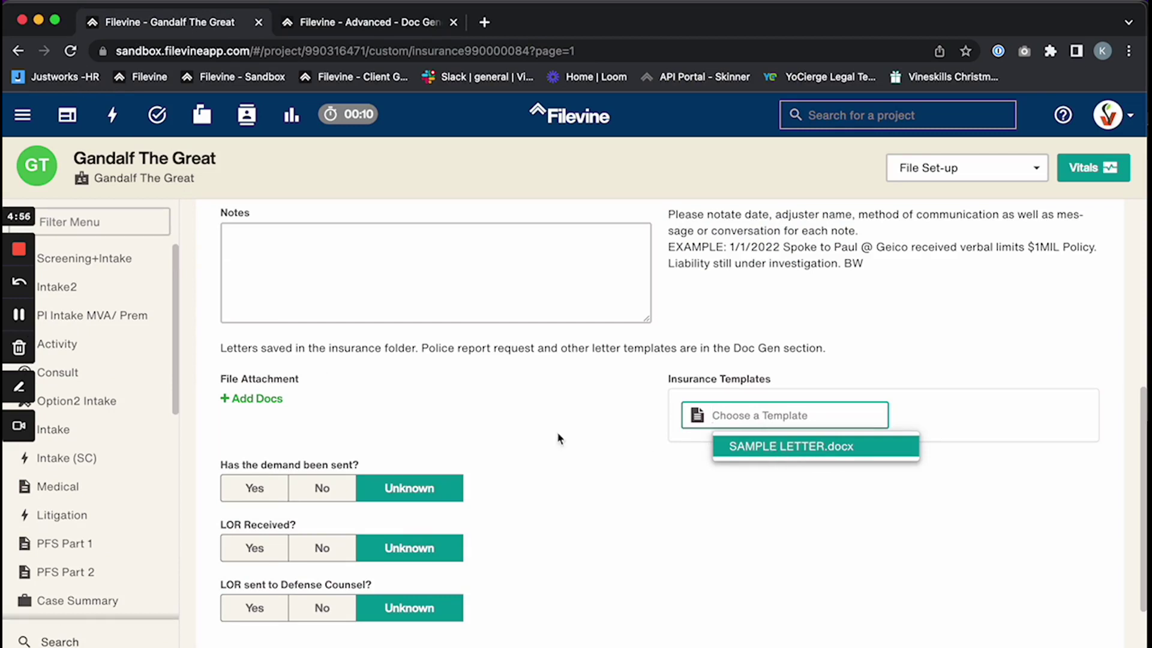
{"action": "left_click", "coordinate": [19, 314]}
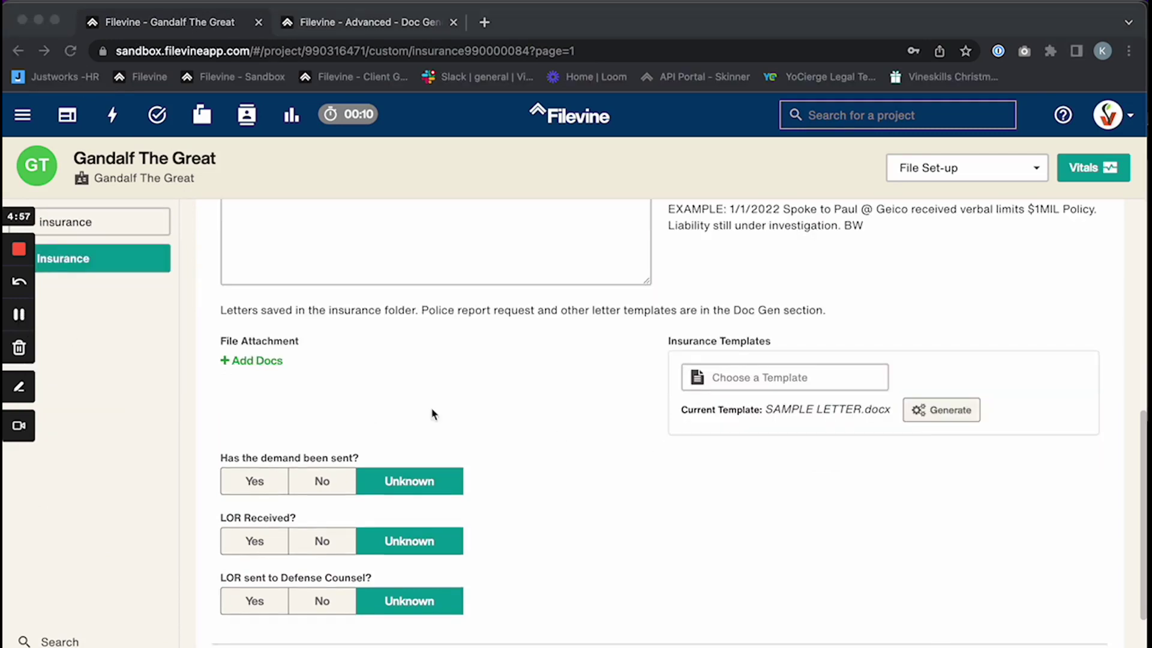
{"action": "left_click", "coordinate": [802, 379]}
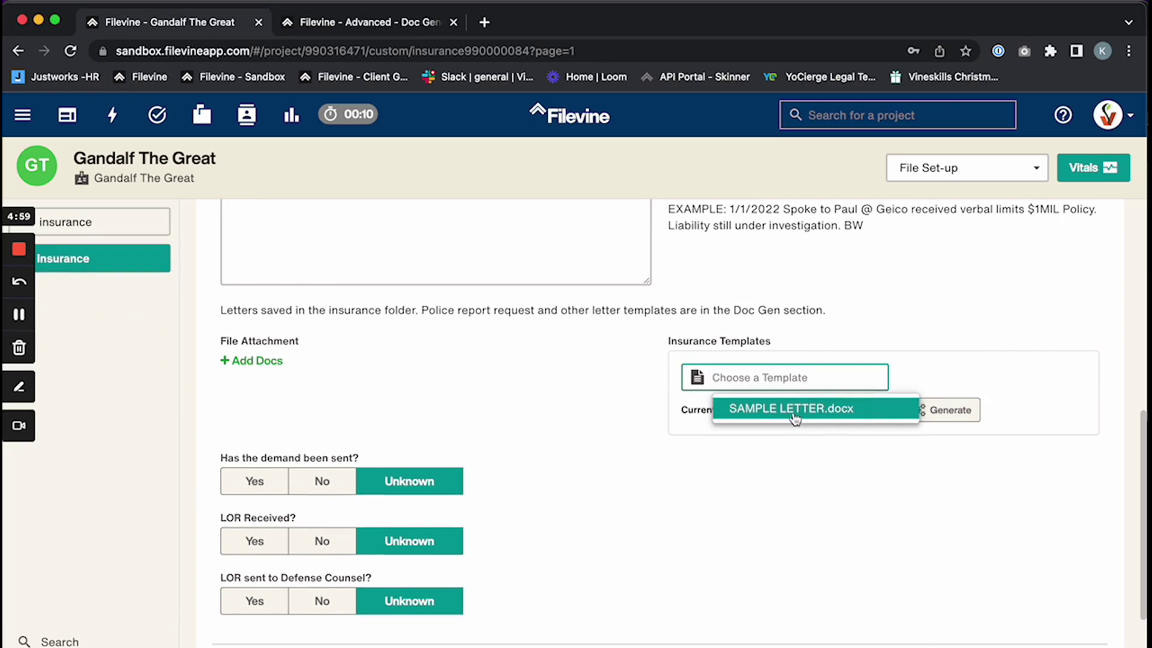
{"action": "left_click", "coordinate": [795, 413]}
{"action": "left_click", "coordinate": [932, 417]}
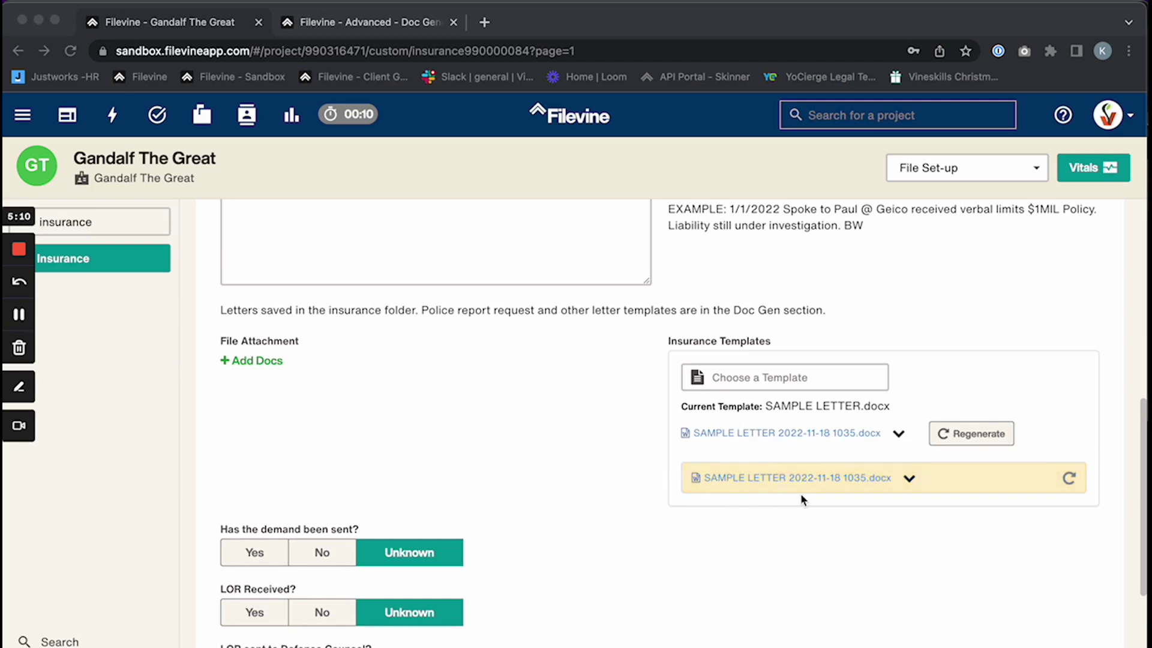
{"action": "left_click", "coordinate": [763, 478]}
{"action": "left_click", "coordinate": [762, 478]}
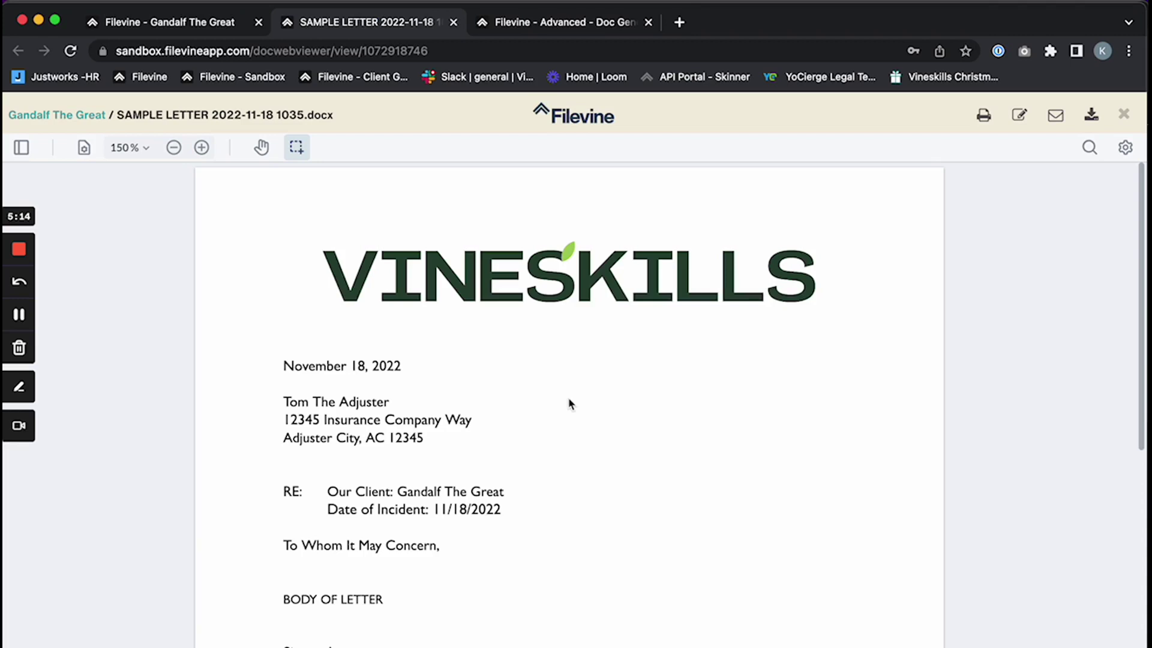
Review the generated letter's filled-in date, address, client and signature, then edit it in Word.
{"action": "scroll", "coordinate": [614, 442], "scroll_direction": "down", "scroll_amount": 3}
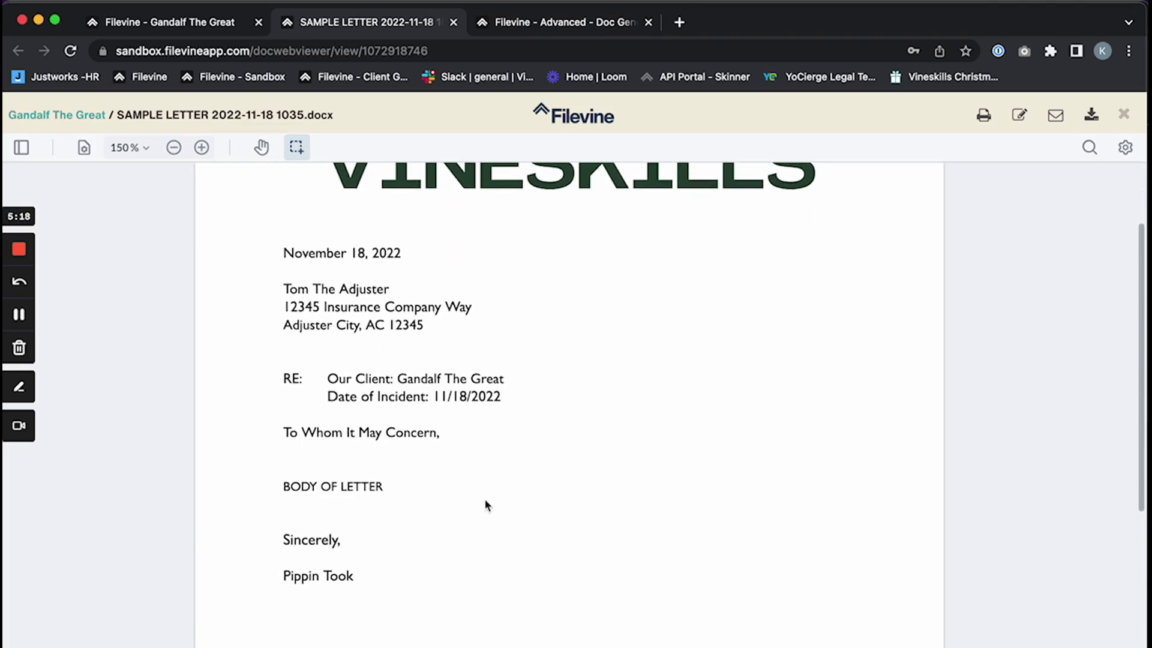
{"action": "scroll", "coordinate": [575, 504], "scroll_direction": "up", "scroll_amount": 2}
{"action": "scroll", "coordinate": [579, 503], "scroll_direction": "up", "scroll_amount": 2}
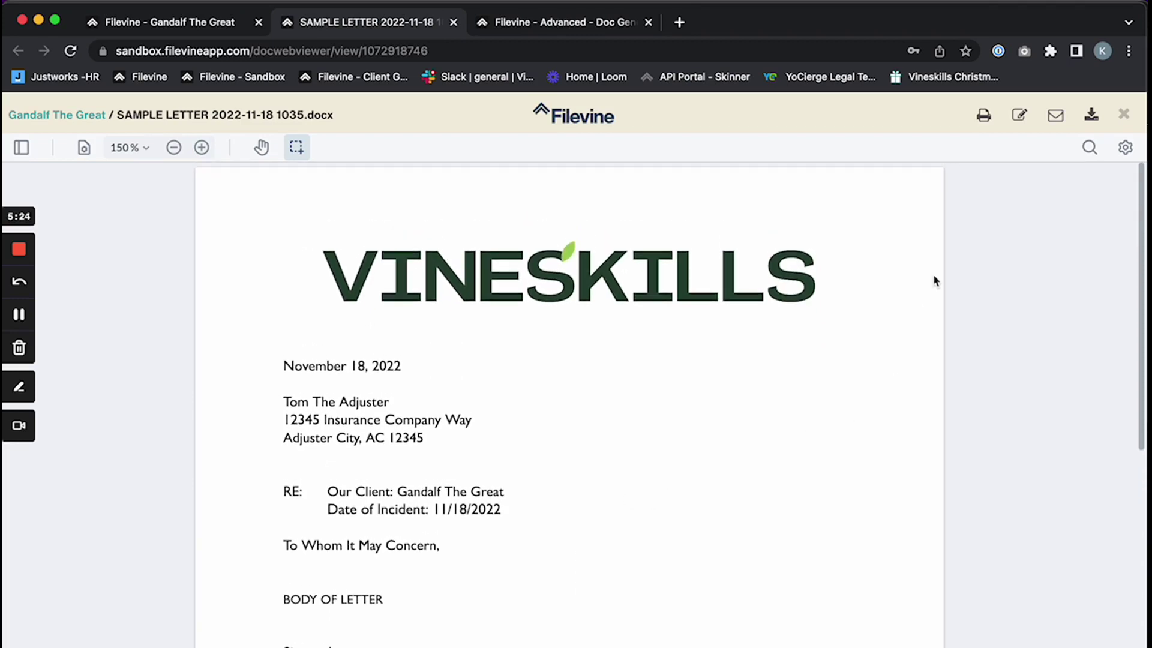
{"action": "left_click", "coordinate": [1021, 117]}
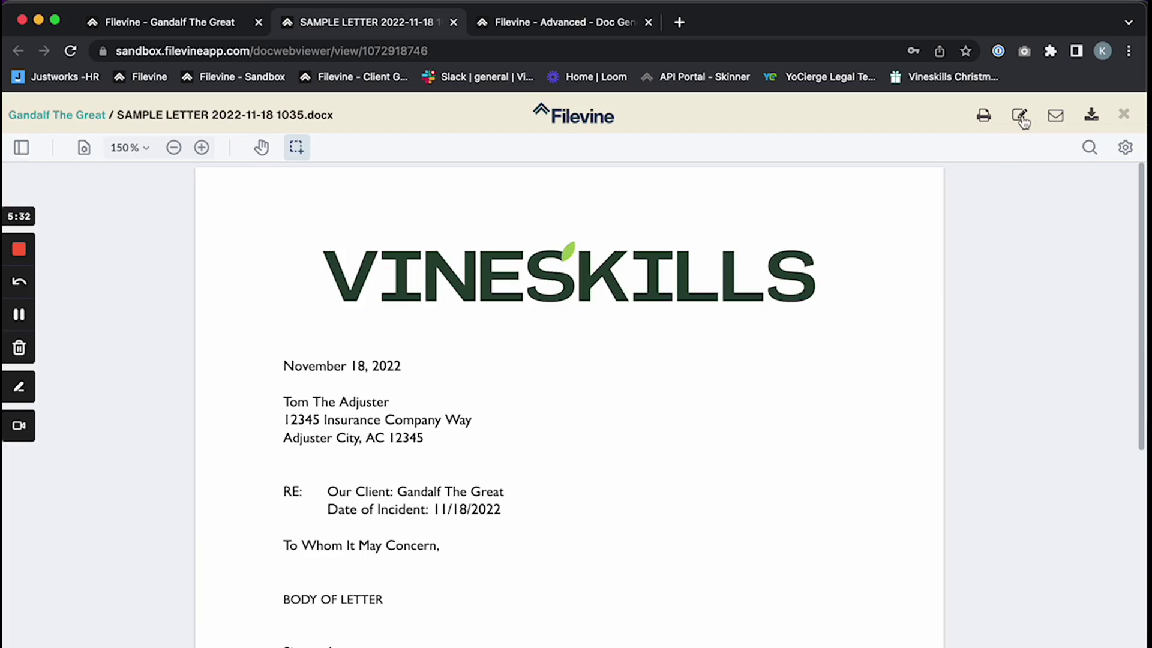
{"action": "left_click", "coordinate": [708, 191]}
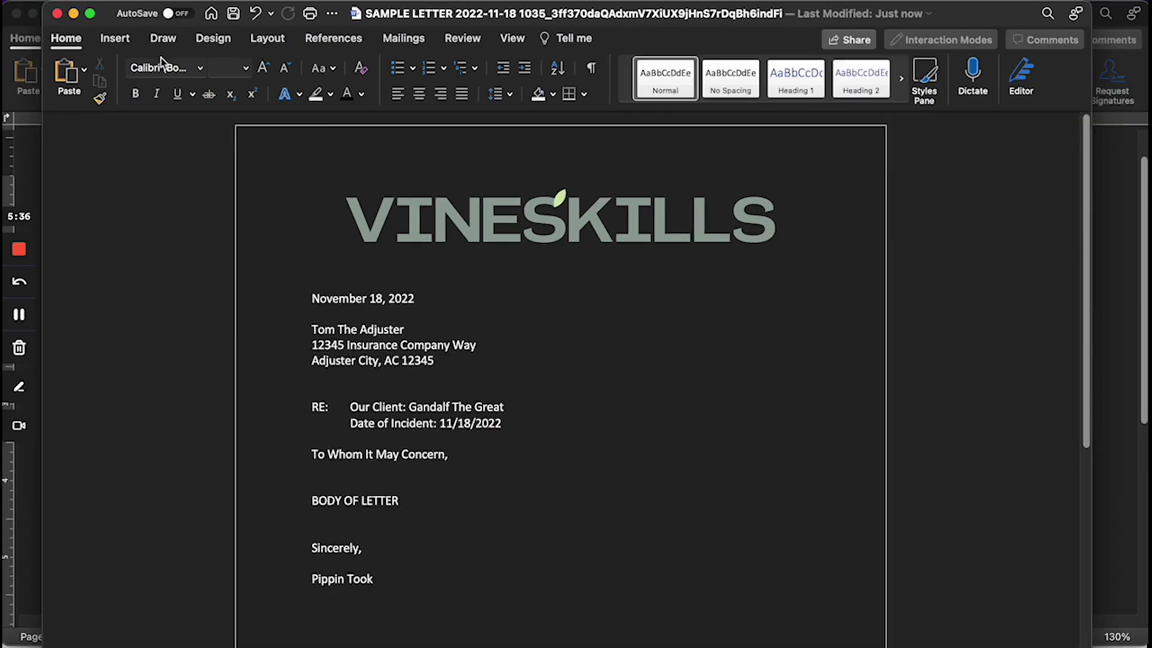
{"action": "left_click", "coordinate": [389, 405]}
{"action": "scroll", "coordinate": [504, 447], "scroll_direction": "down", "scroll_amount": 1}
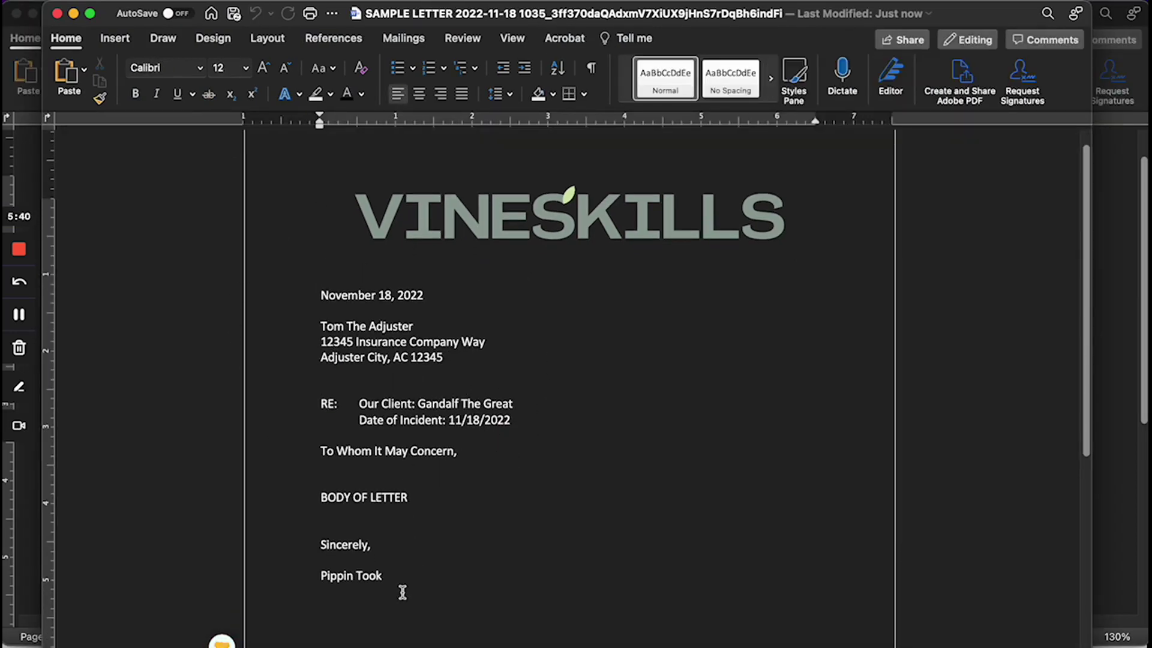
{"action": "scroll", "coordinate": [556, 499], "scroll_direction": "up", "scroll_amount": 1}
{"action": "scroll", "coordinate": [556, 499], "scroll_direction": "up", "scroll_amount": 1}
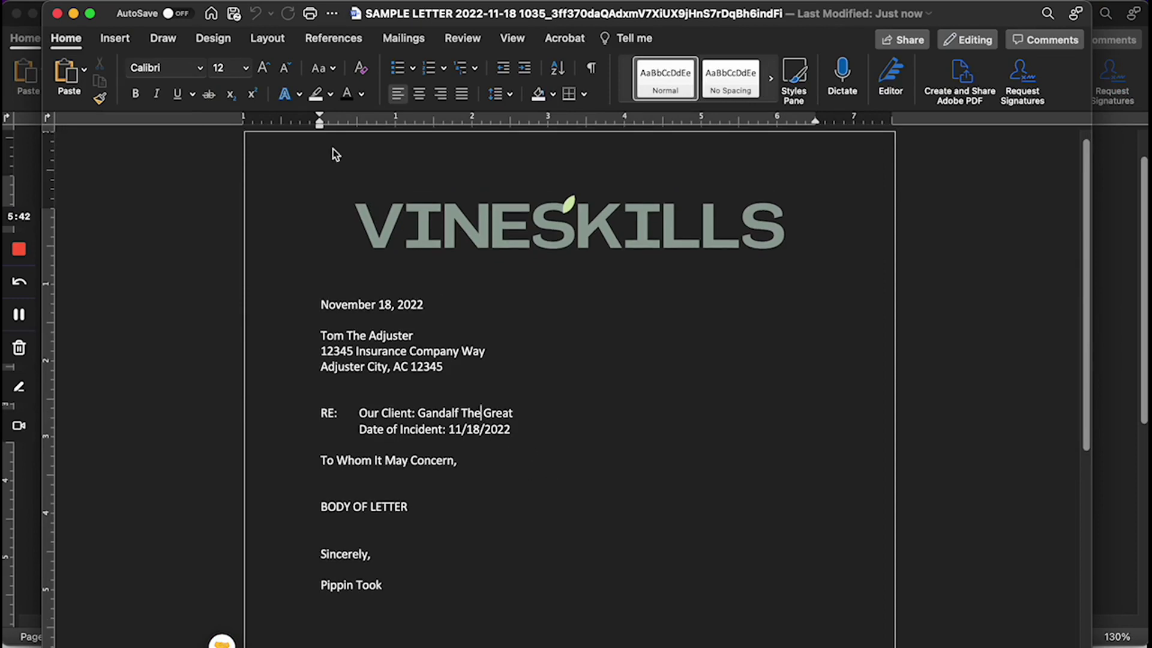